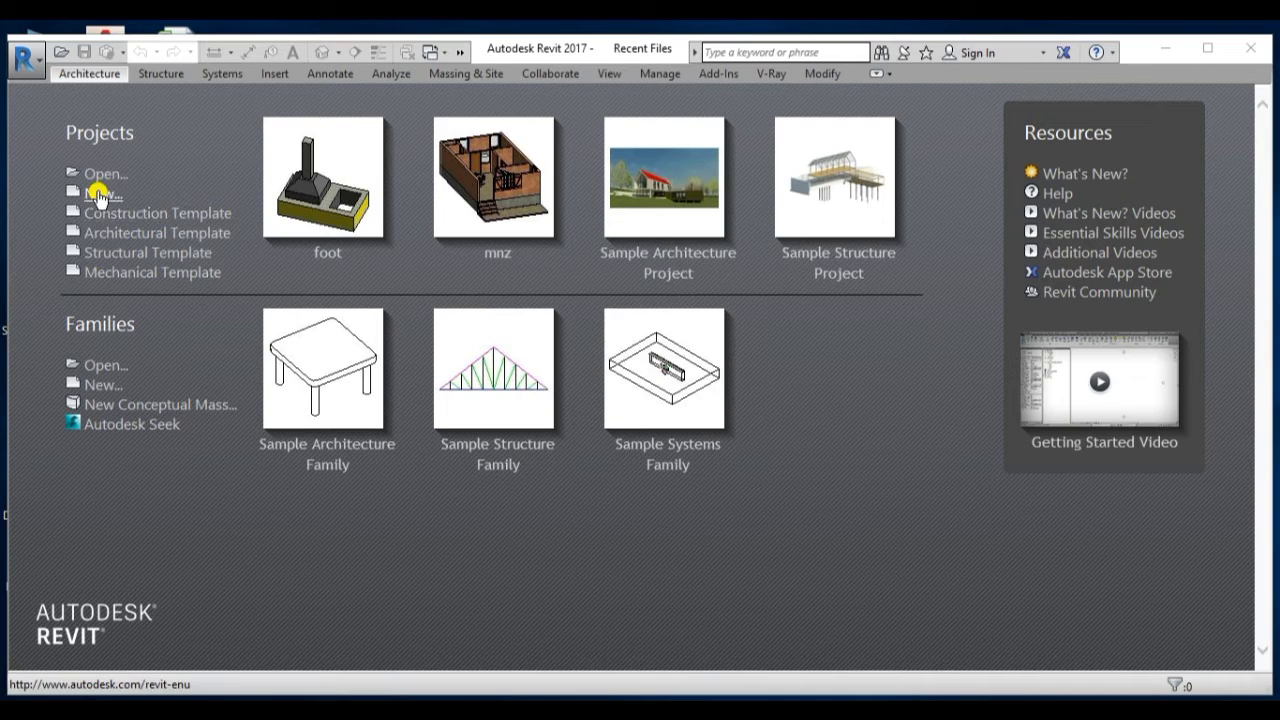
# Start a new project and browse the Template file list, currently Construction Template
pyautogui.click(98, 194)
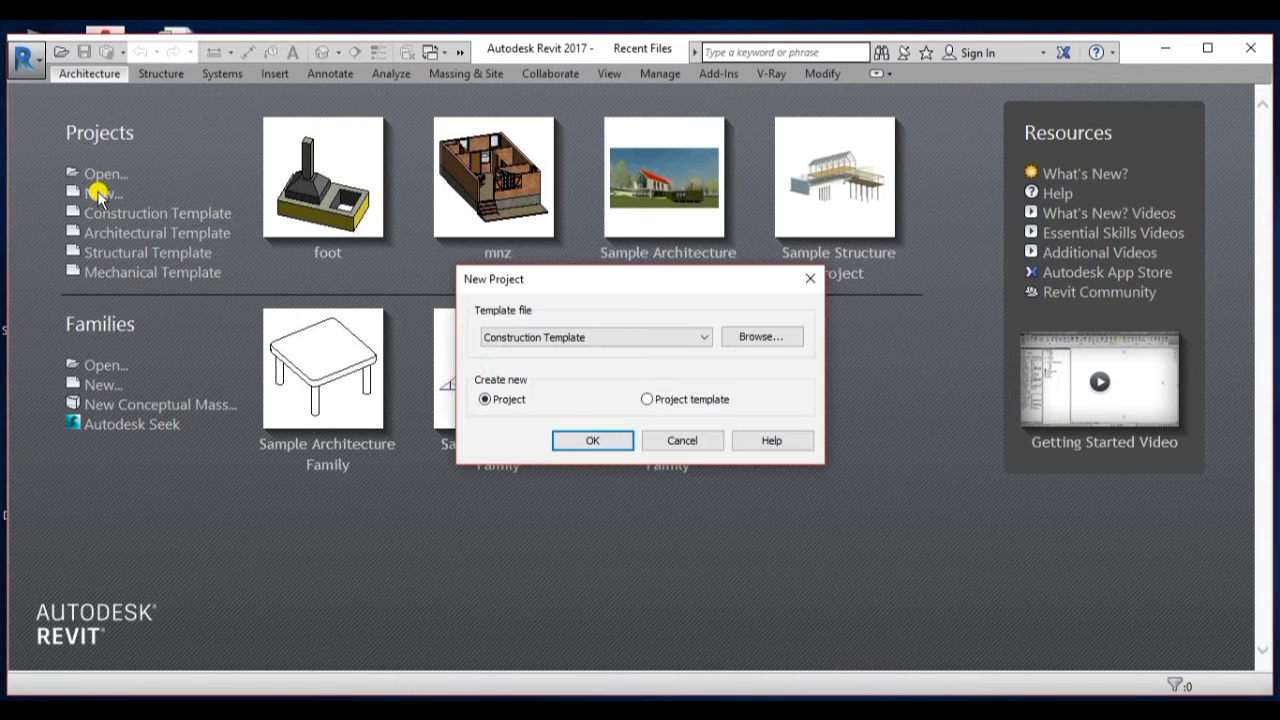
pyautogui.click(702, 340)
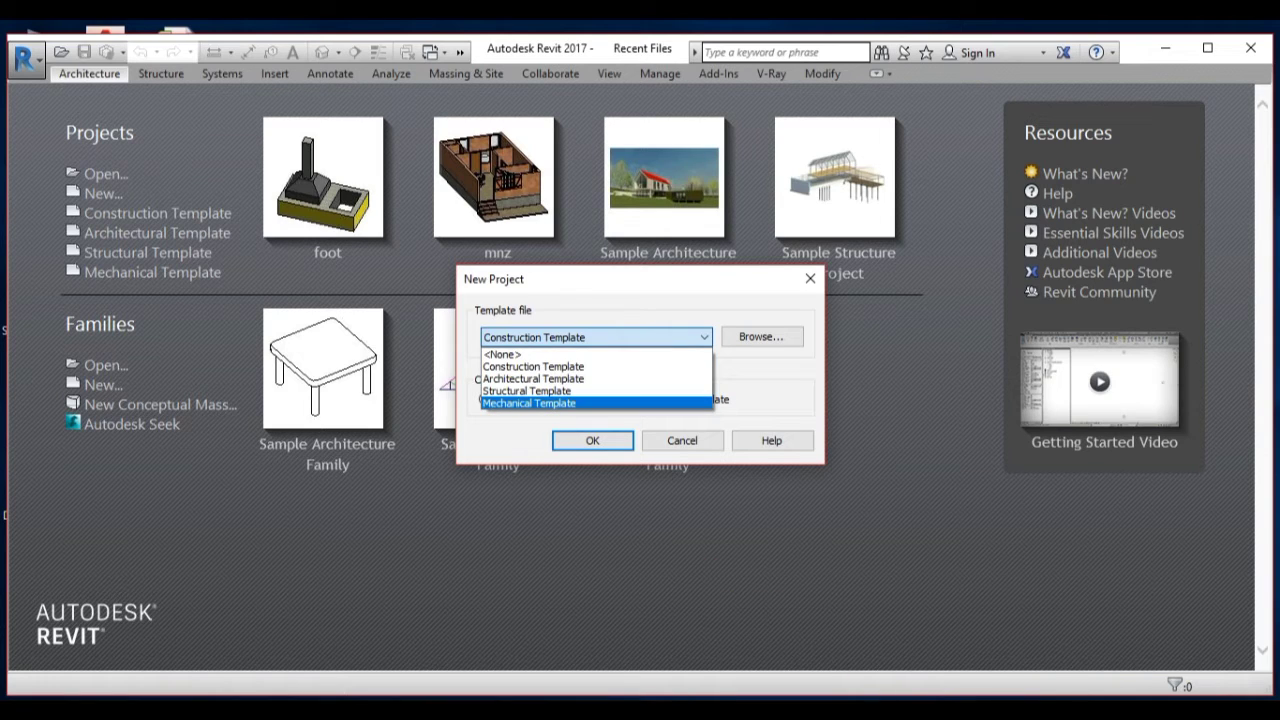
# Review the template choices again, keep Construction Template, and cancel the New Project dialog
pyautogui.click(895, 690)
pyautogui.click(695, 342)
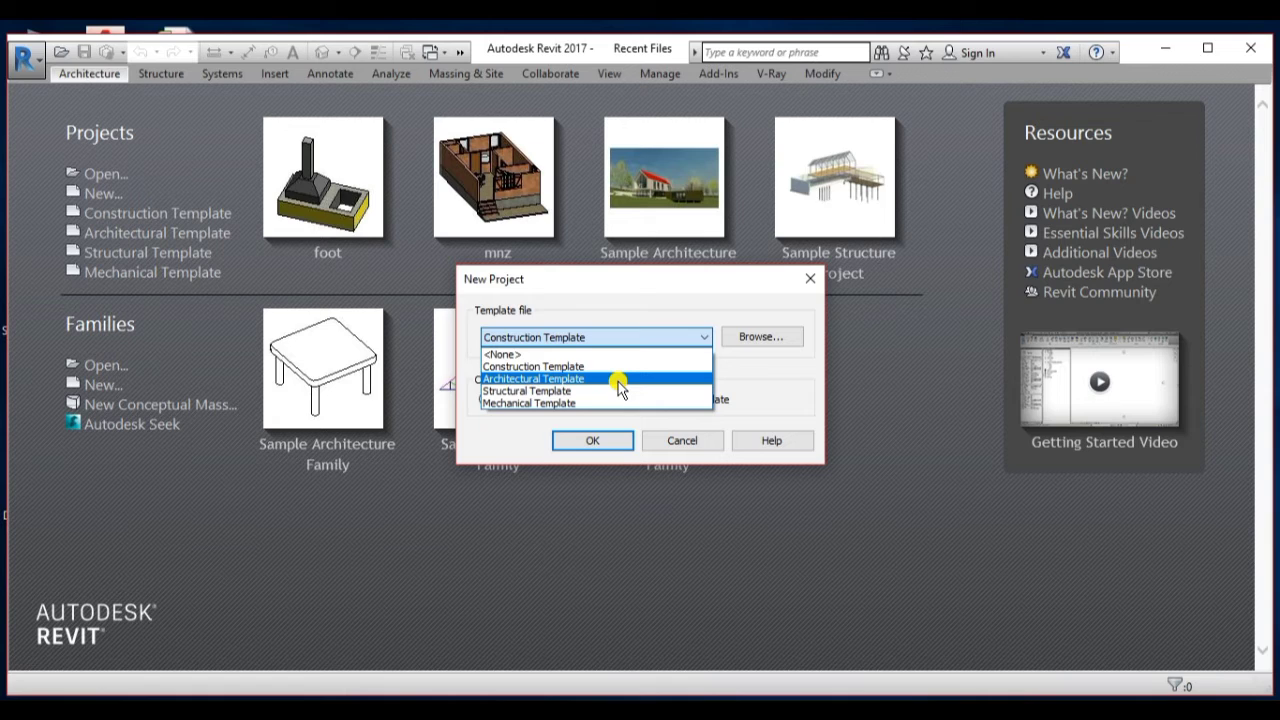
pyautogui.click(133, 240)
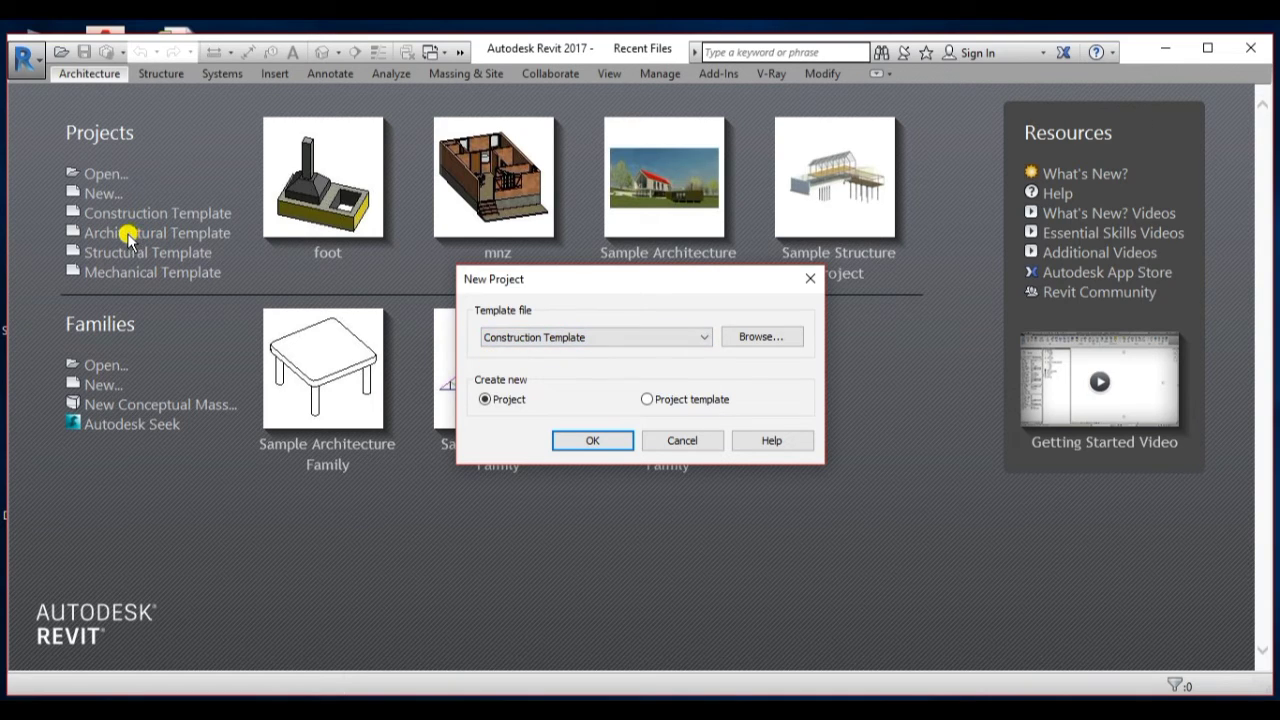
pyautogui.click(683, 443)
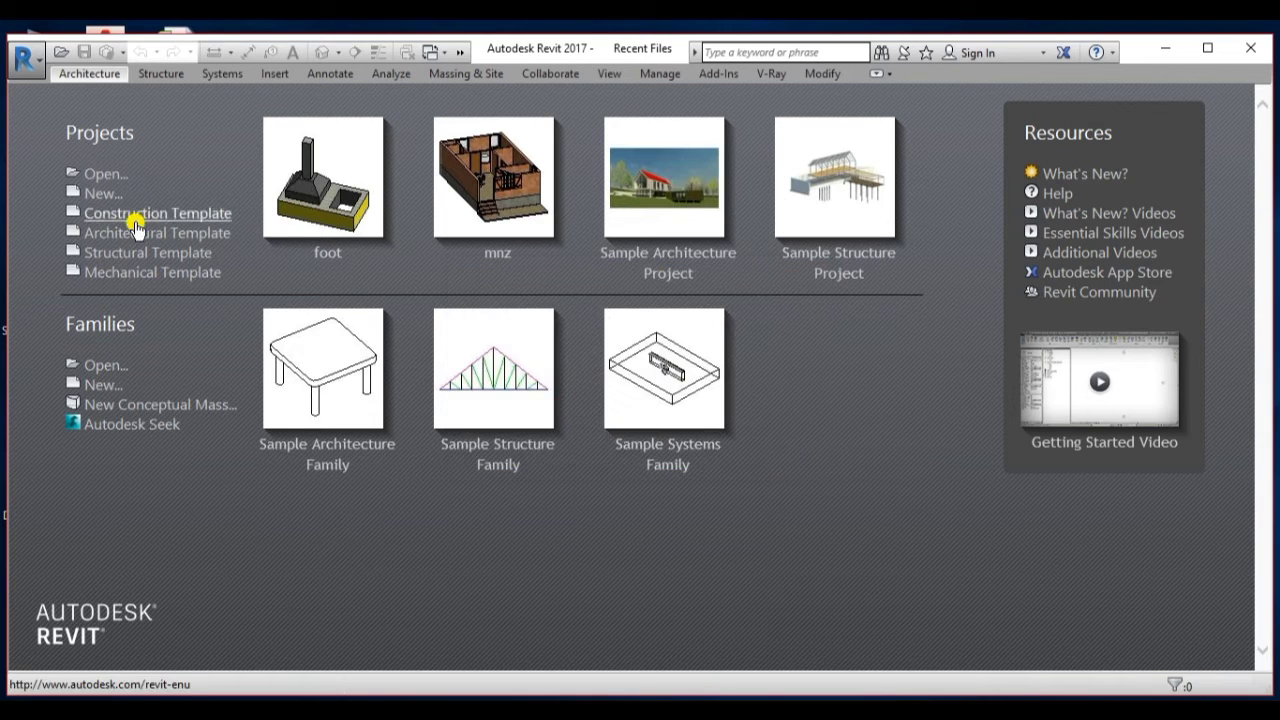
pyautogui.moveTo(157, 233)
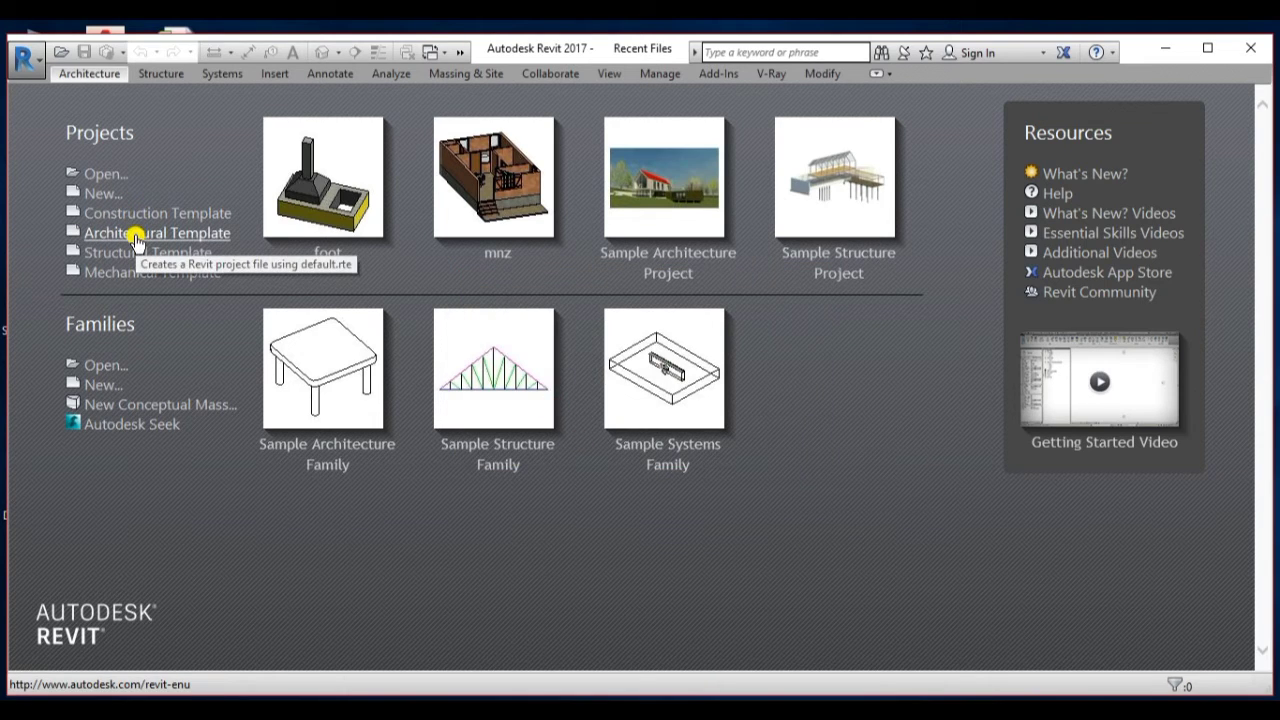
# Choose Architectural Template under Projects to create Project1
pyautogui.click(136, 240)
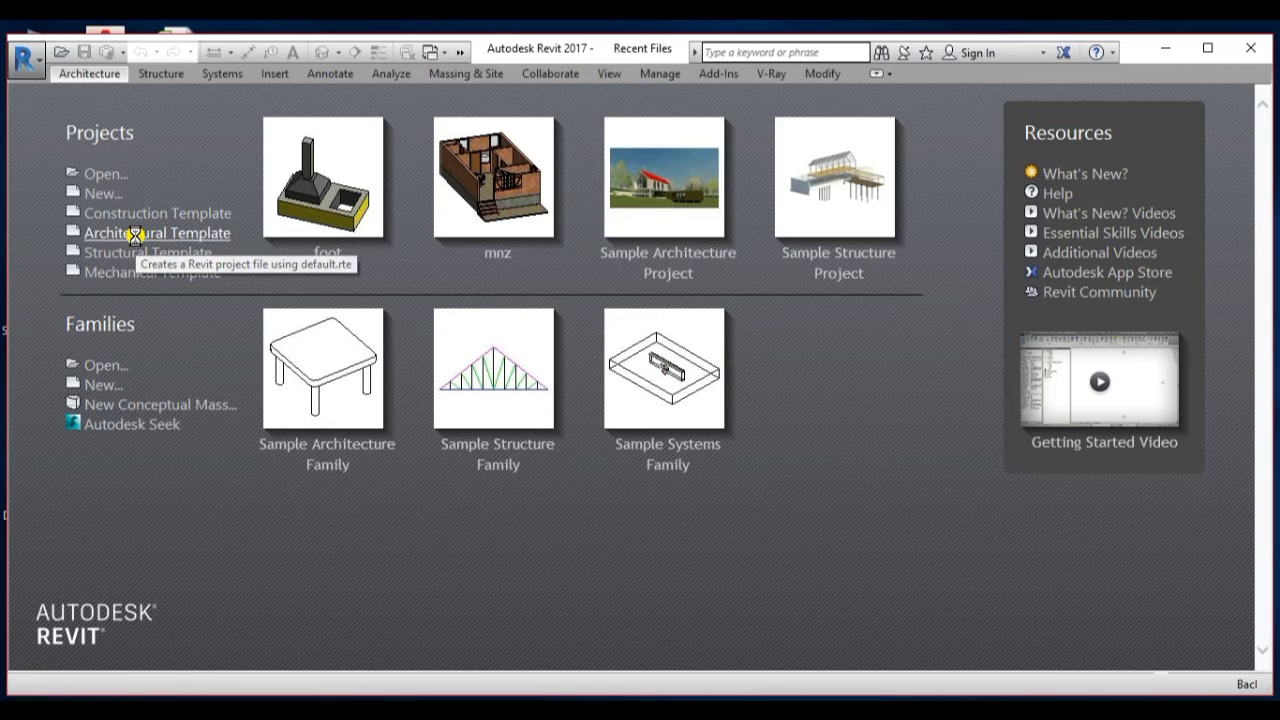